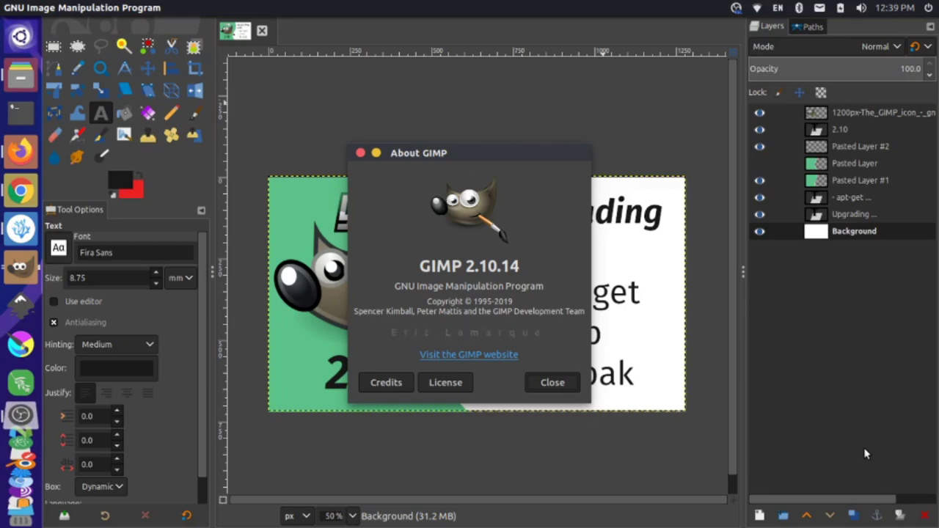
- Switch to the 'How to use Gradients in GIMP' YouTube video and scroll down to its comments
key(alt+Tab)
key(alt+Tab)
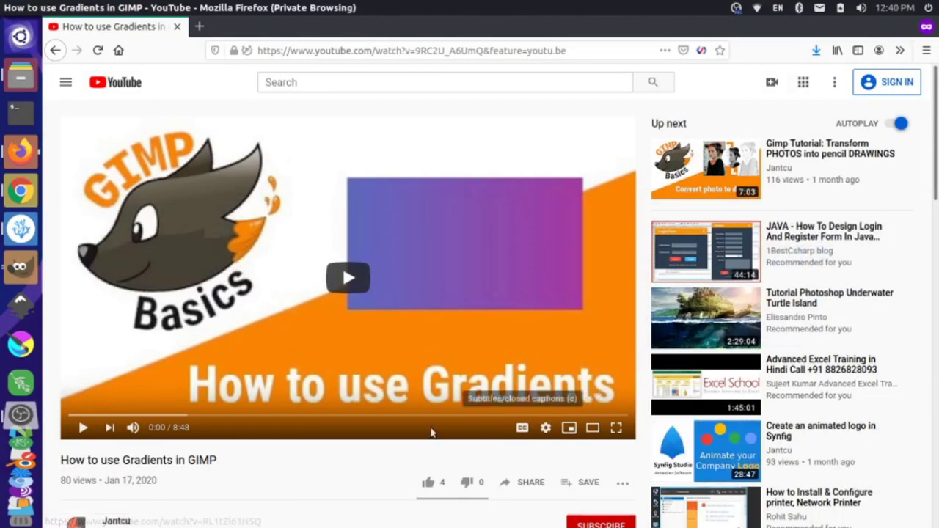
scroll(341, 479, down, 10)
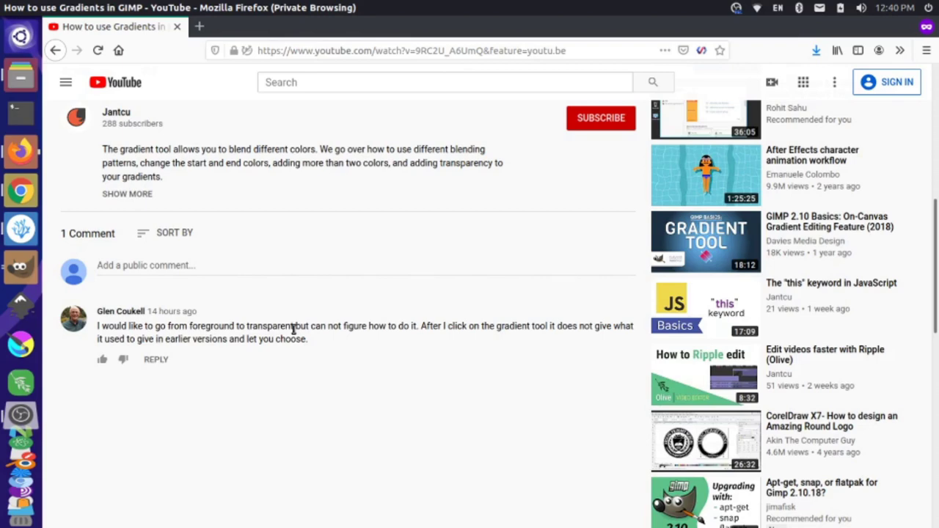
- Back in GIMP, create a new 1280×720 image with Fill with set to Transparency
key(alt+Tab)
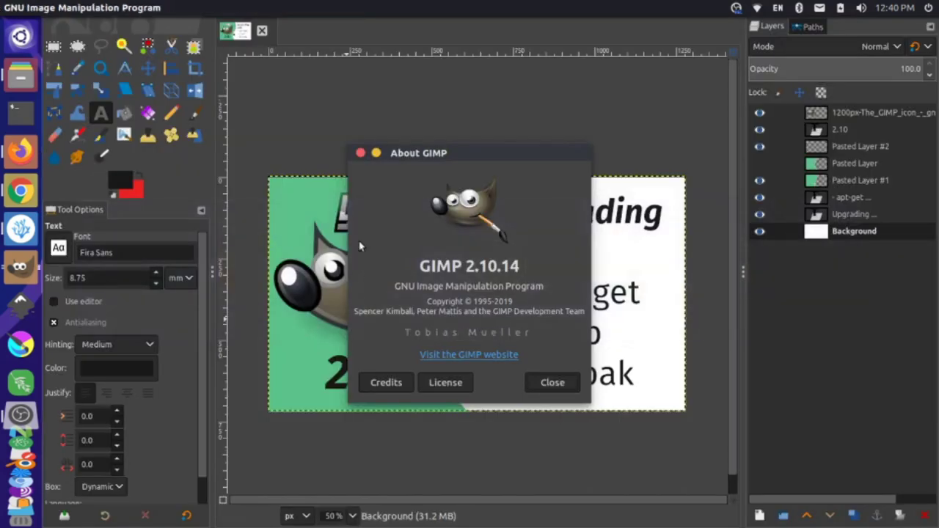
key(Escape)
key(m)
click(64, 6)
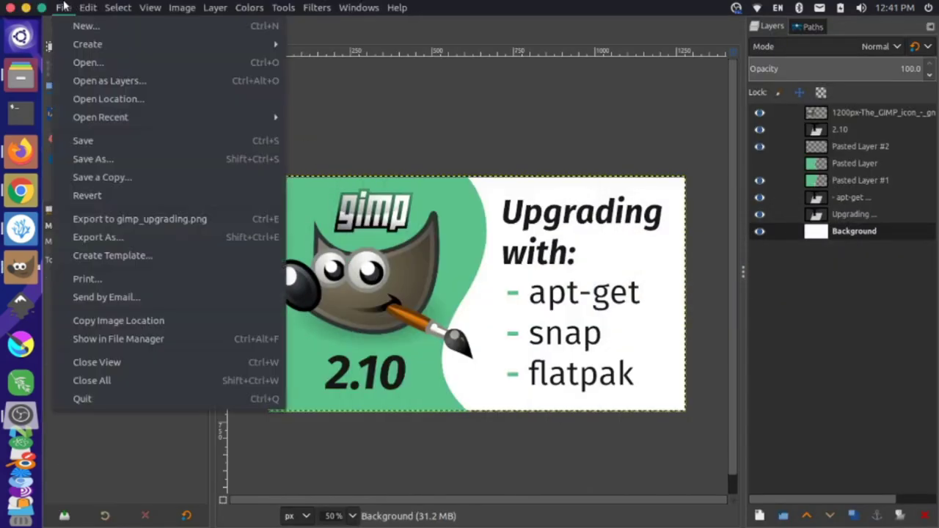
click(82, 26)
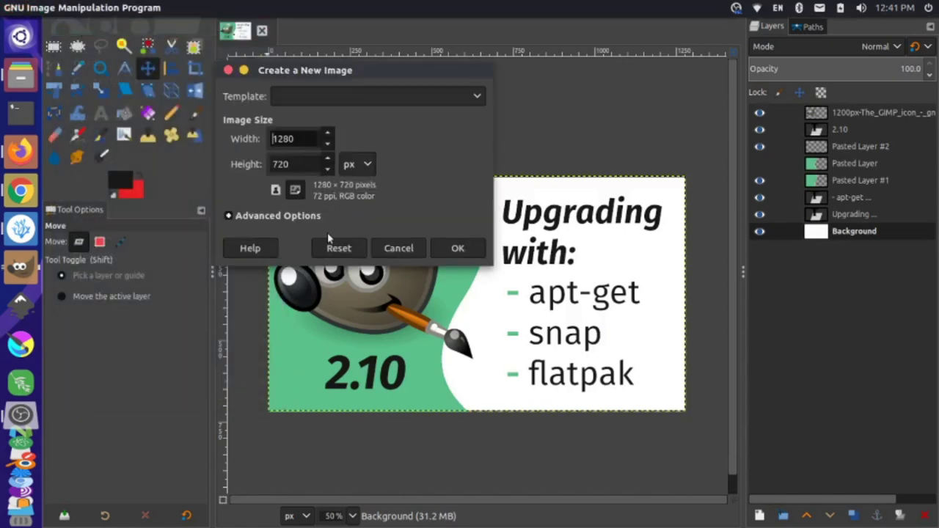
click(284, 218)
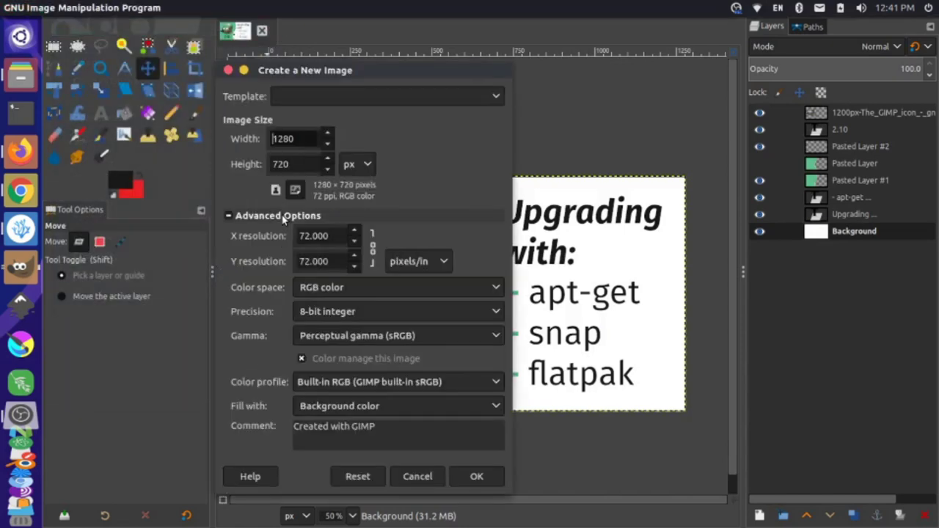
click(332, 412)
click(333, 444)
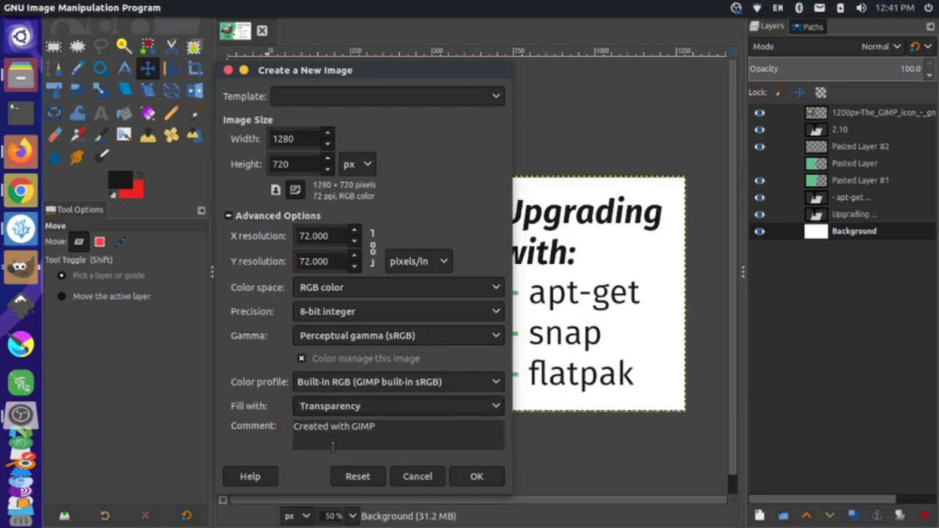
click(475, 477)
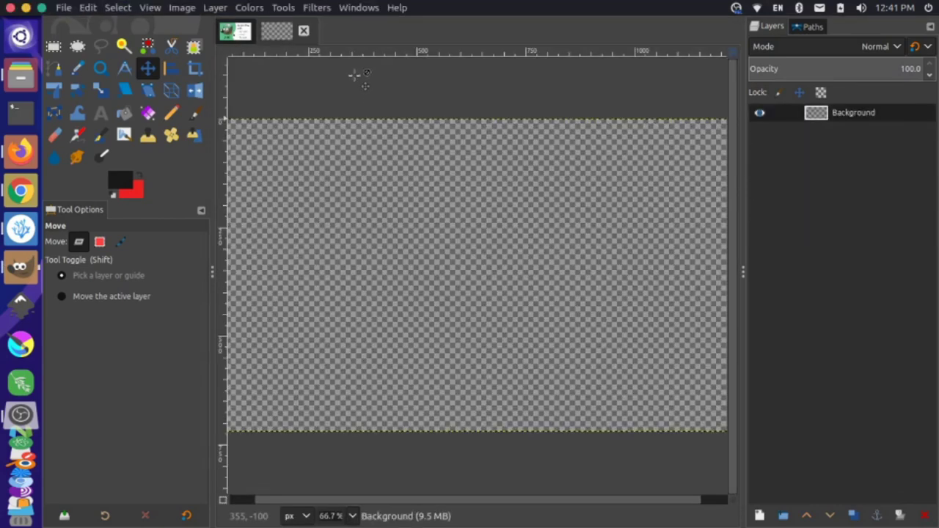
scroll(425, 265, down, 1)
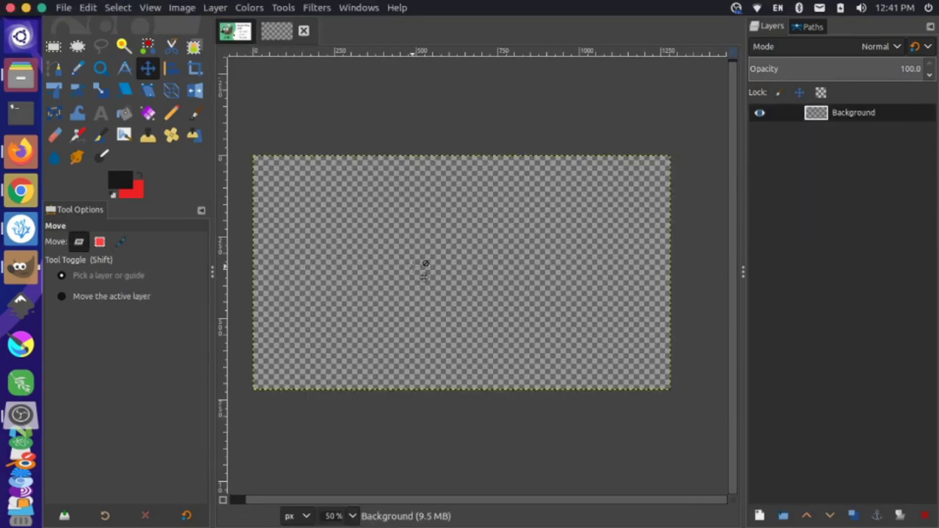
- With the Gradient tool, drag a blue-to-magenta gradient horizontally across the whole canvas
click(148, 113)
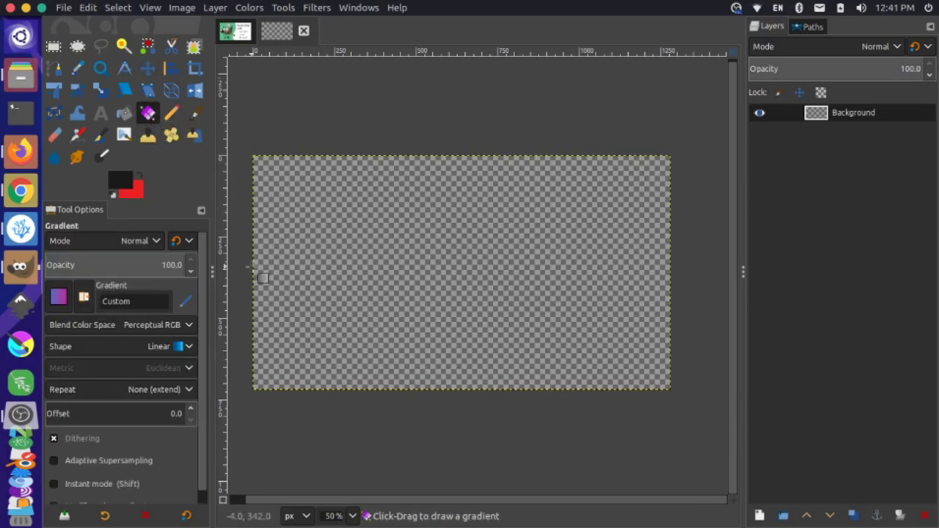
drag(252, 267, 670, 267)
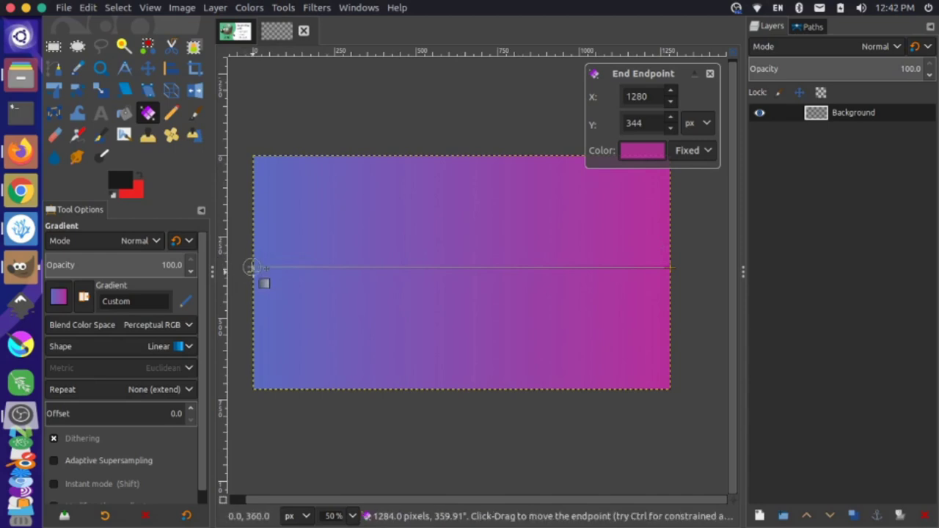
- Copy the start colour's hex value 5d6dc3 from the gradient's starting point
click(252, 267)
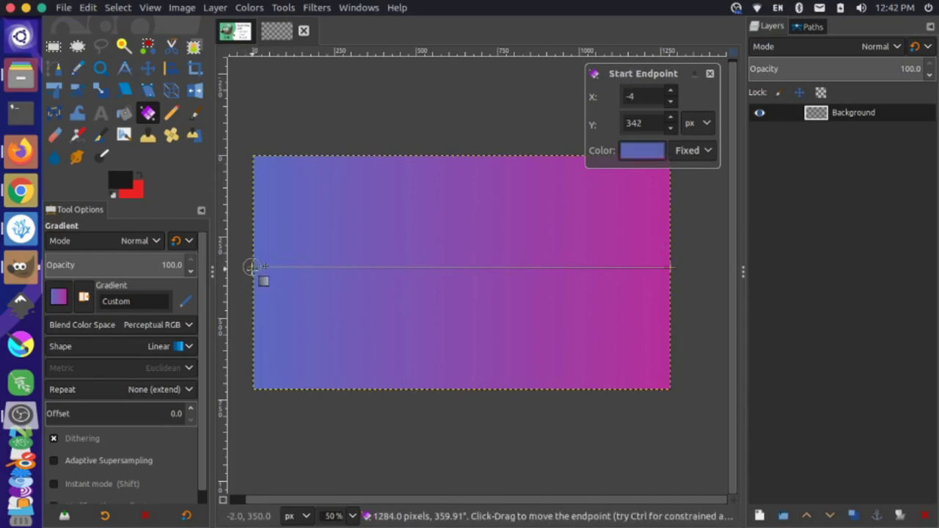
click(641, 151)
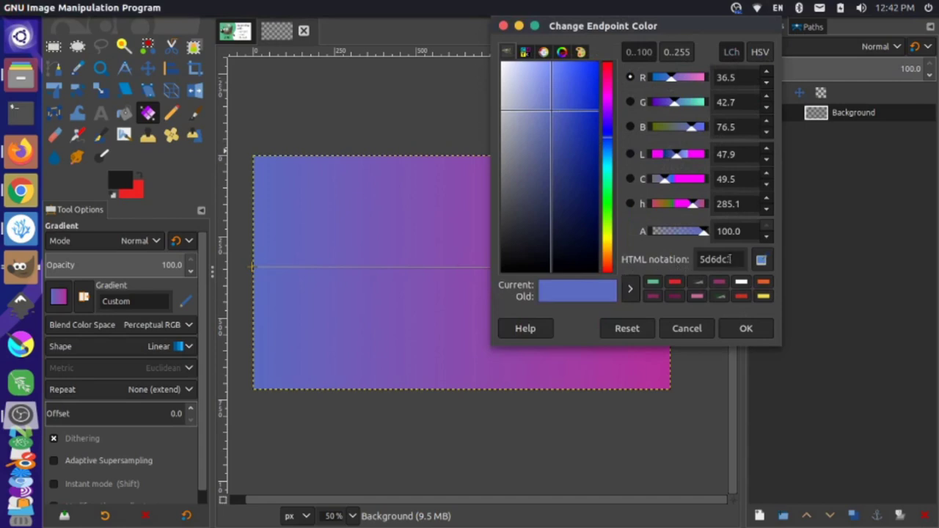
drag(732, 259, 698, 259)
key(ctrl+c)
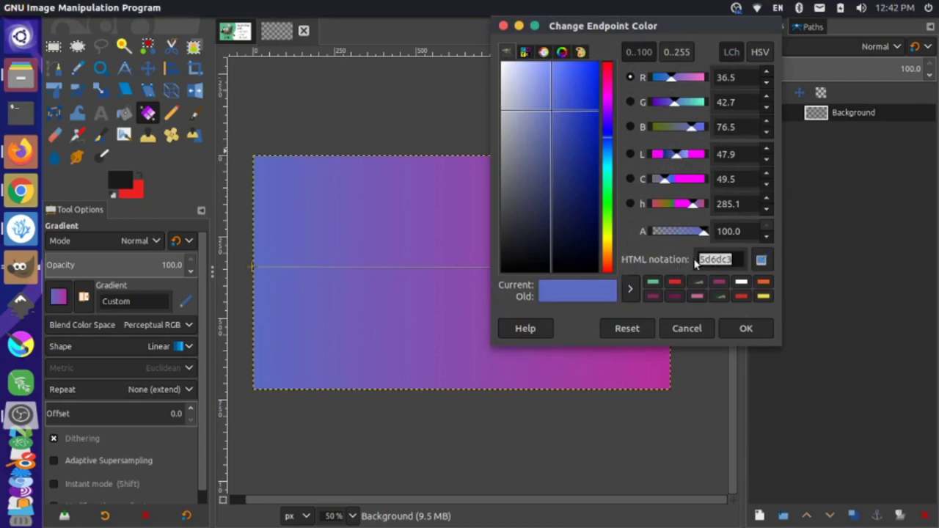
click(742, 329)
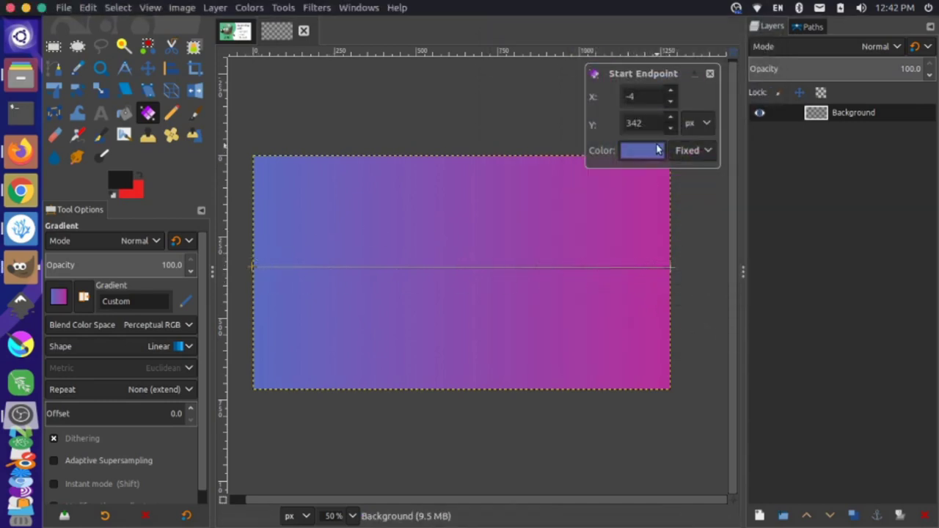
- Replace the end colour b82f9b with the copied blue 5d6dc3
click(670, 267)
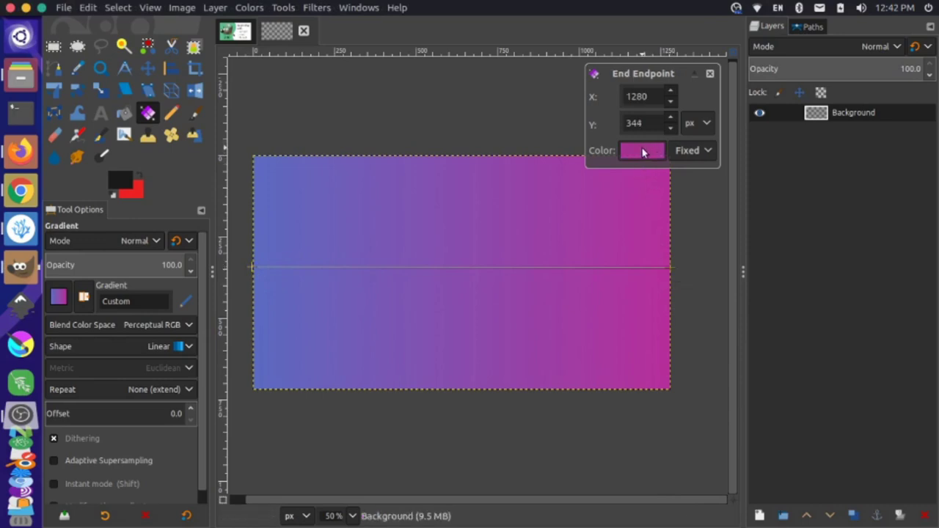
click(643, 151)
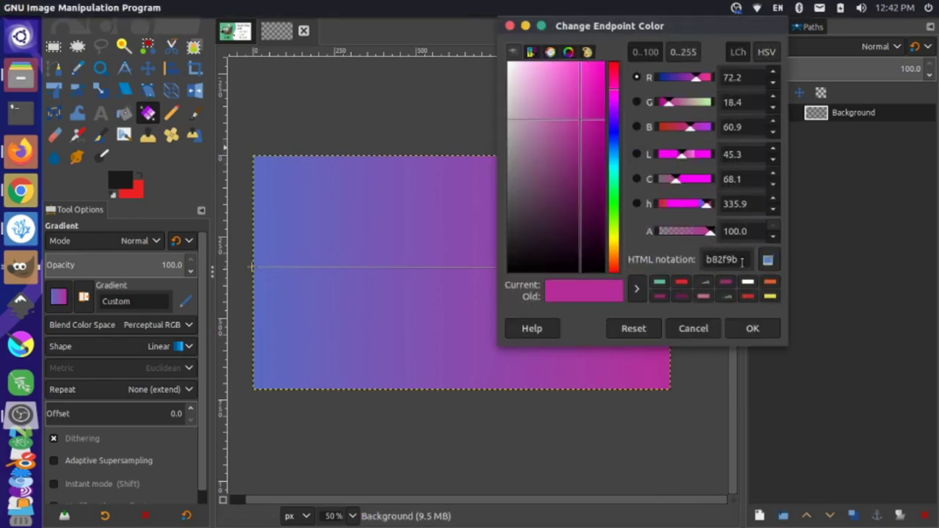
drag(741, 262, 703, 253)
key(ctrl+v)
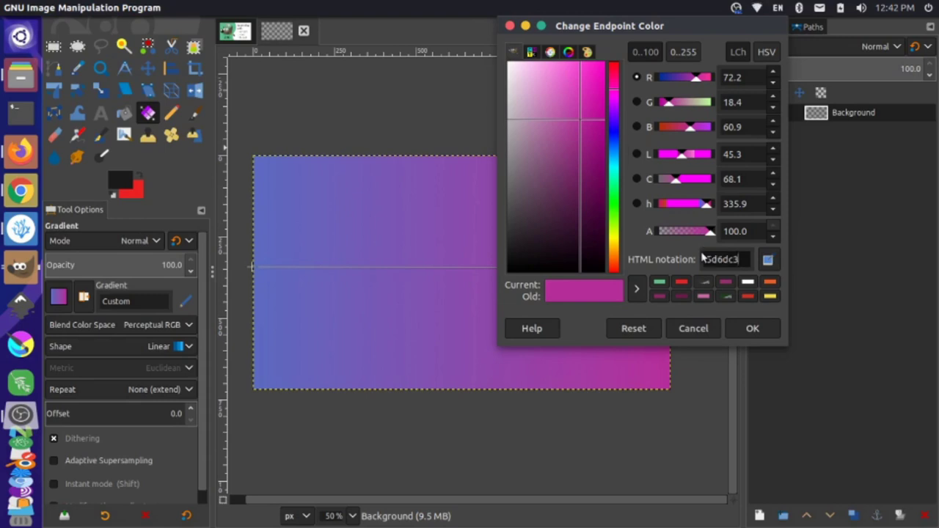
key(Return)
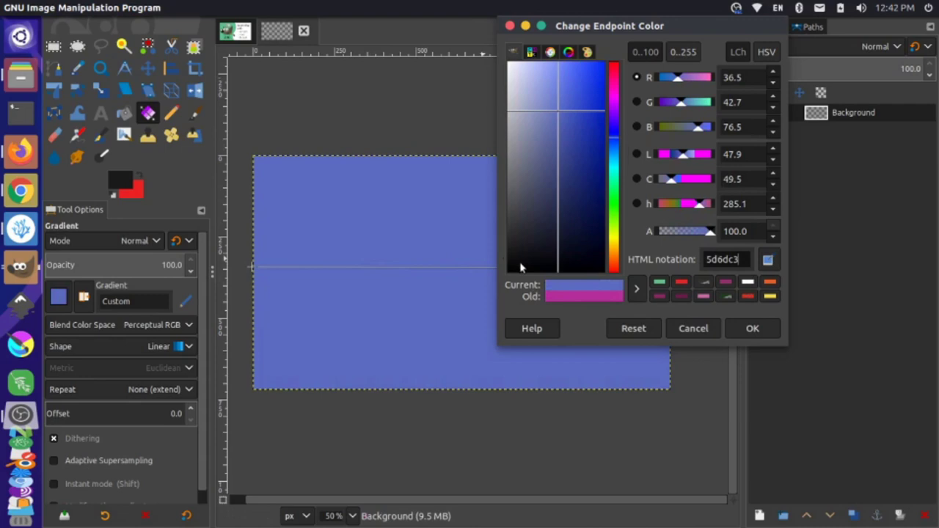
click(753, 328)
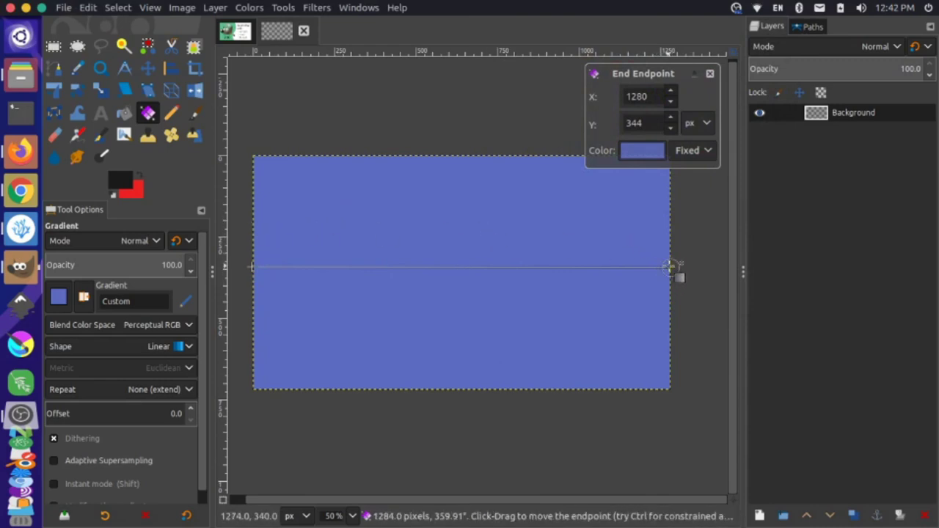
- Lower the end colour's alpha to 88.5 and stretch the gradient's end point to the right edge
click(643, 150)
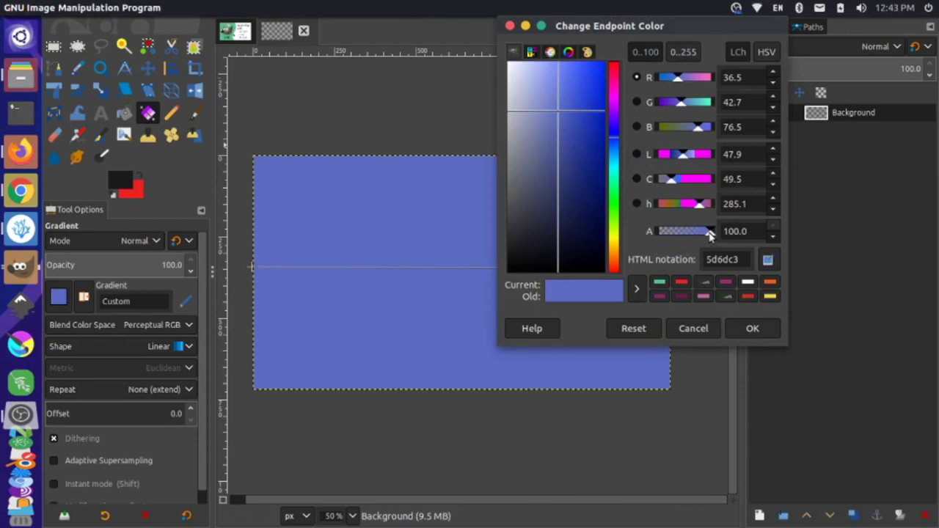
mouse_move(710, 234)
mouse_down()
mouse_move(679, 235)
mouse_move(697, 239)
mouse_up()
click(749, 328)
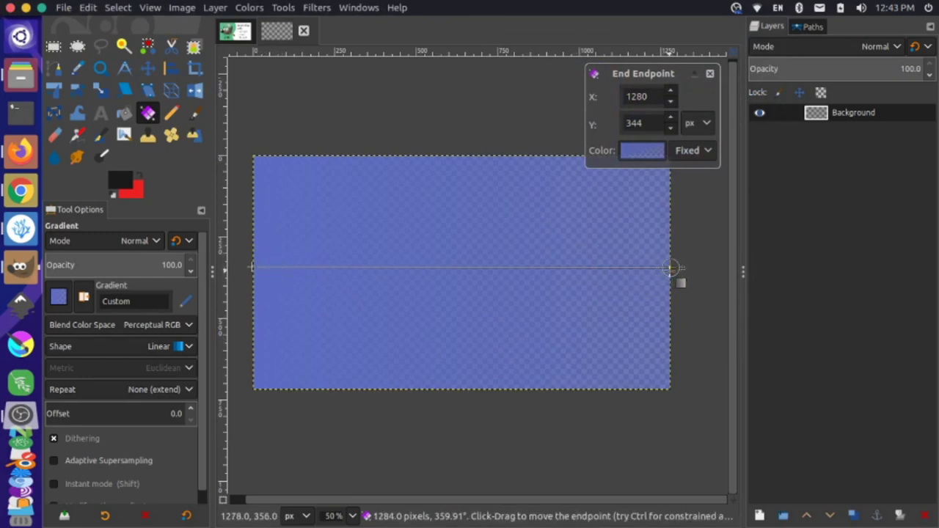
drag(675, 269, 348, 277)
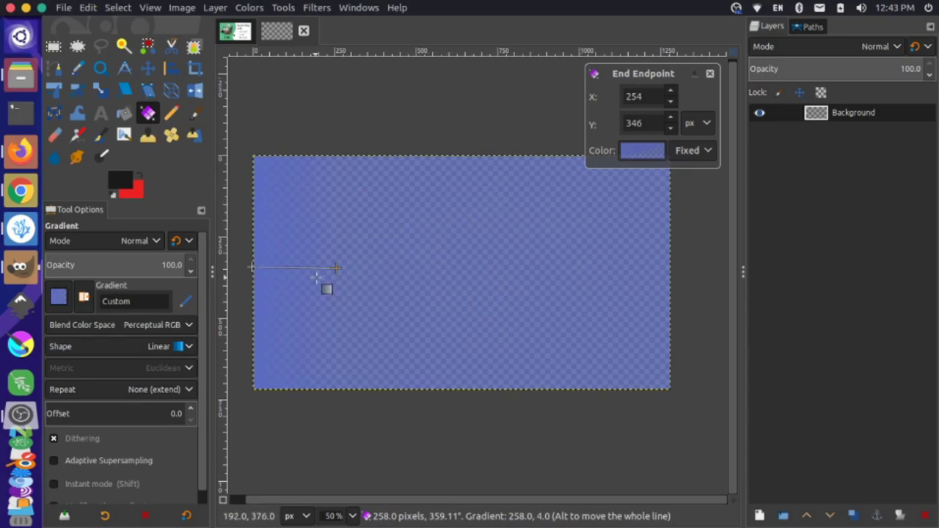
drag(336, 267, 681, 269)
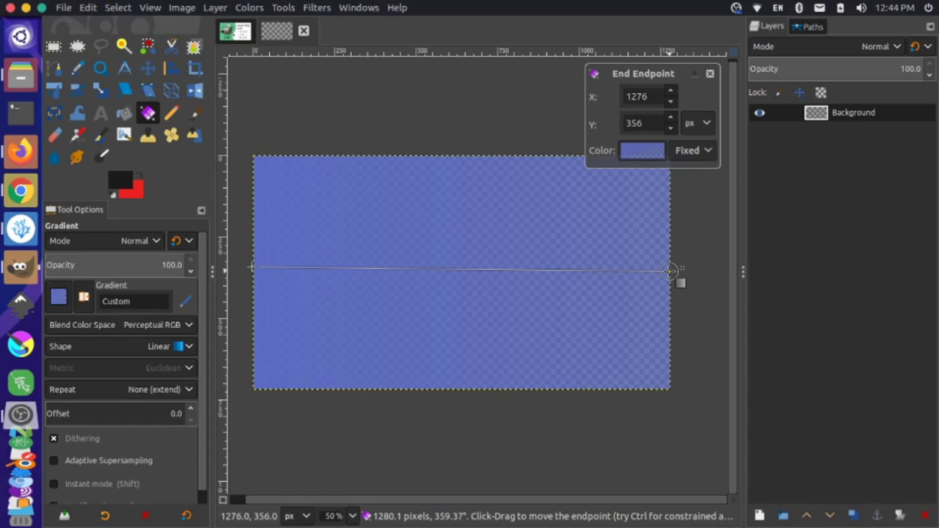
- Commit the gradient and add 'Fading text' in Fira Sans, enlarged to 78.75 mm
key(Return)
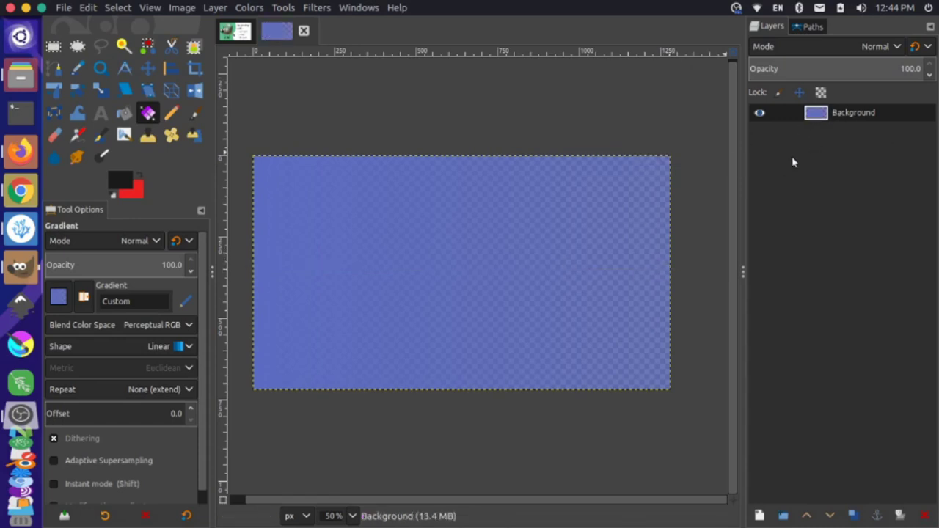
click(101, 114)
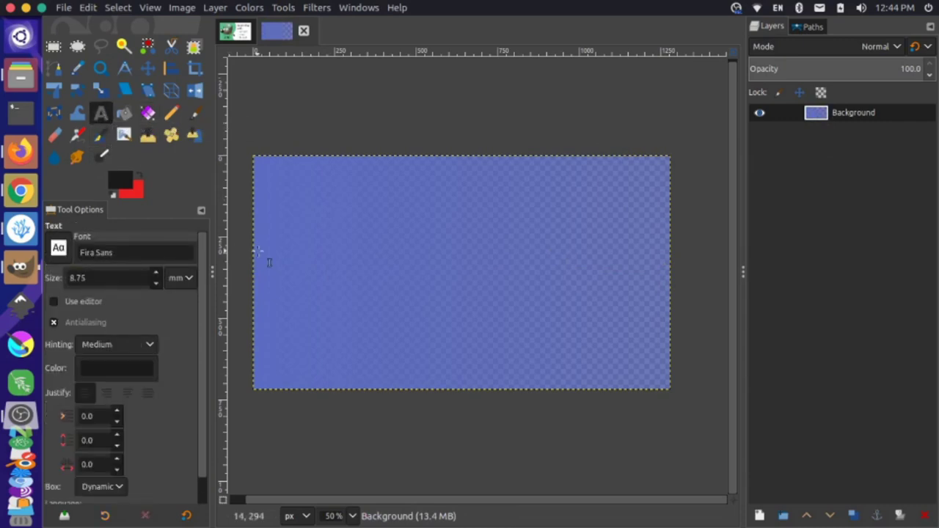
click(277, 229)
text(Fading te)
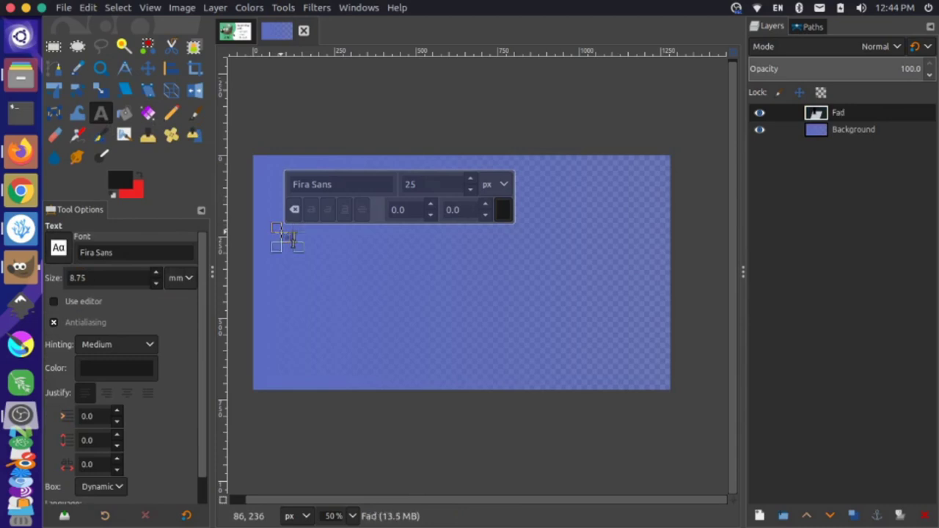
text(xt)
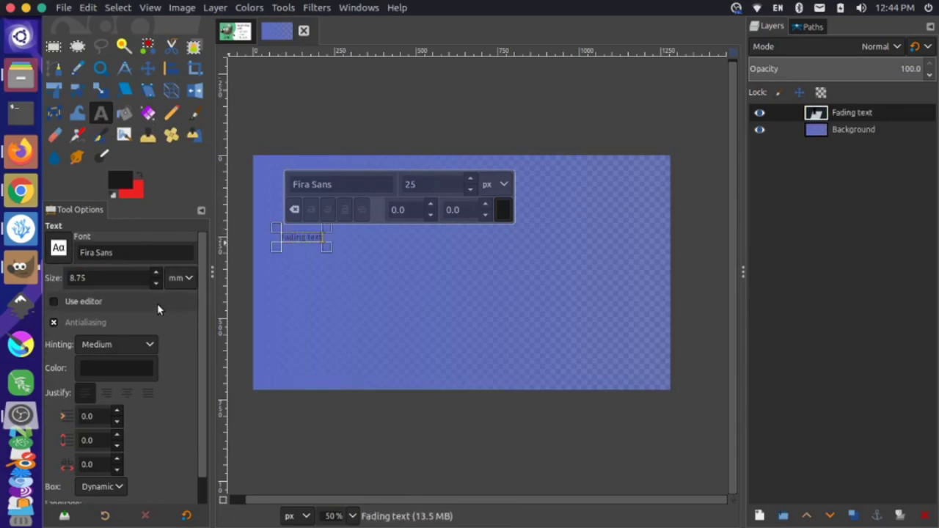
click(156, 273)
click(156, 273)
click(156, 274)
drag(156, 274, 156, 274)
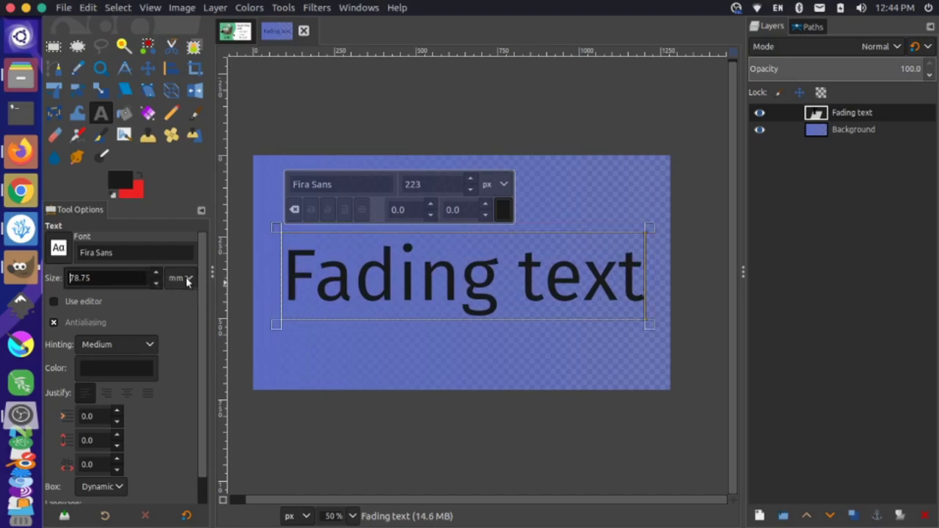
- Create a 'Fading text' path from the text box and hide the Fading text layer
right_click(444, 289)
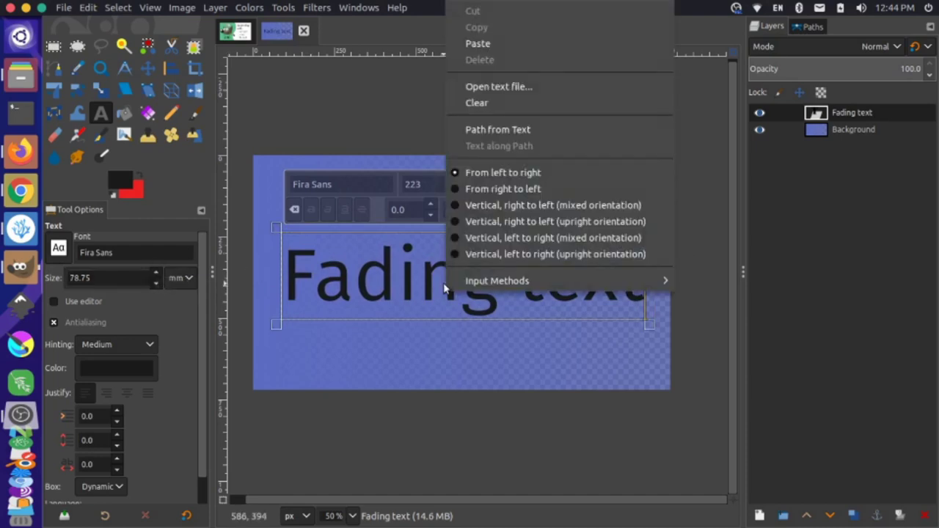
click(523, 132)
click(810, 27)
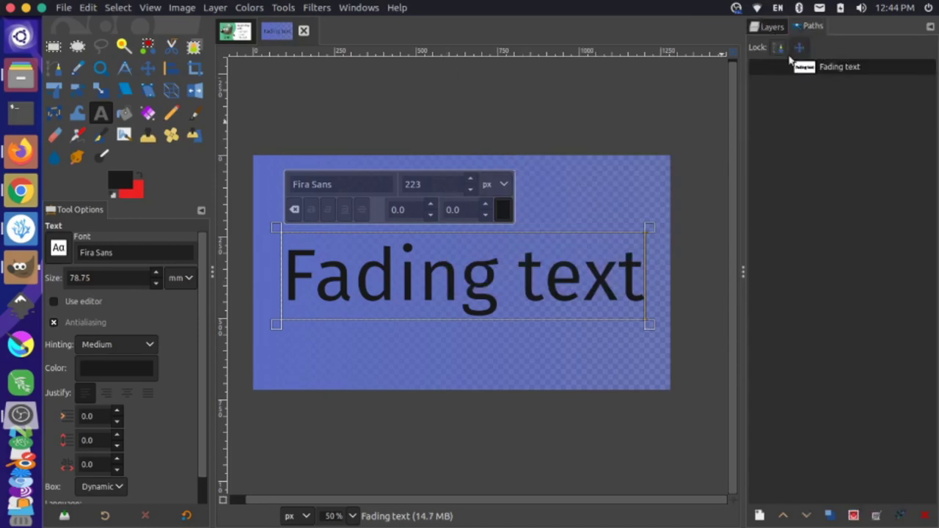
click(760, 68)
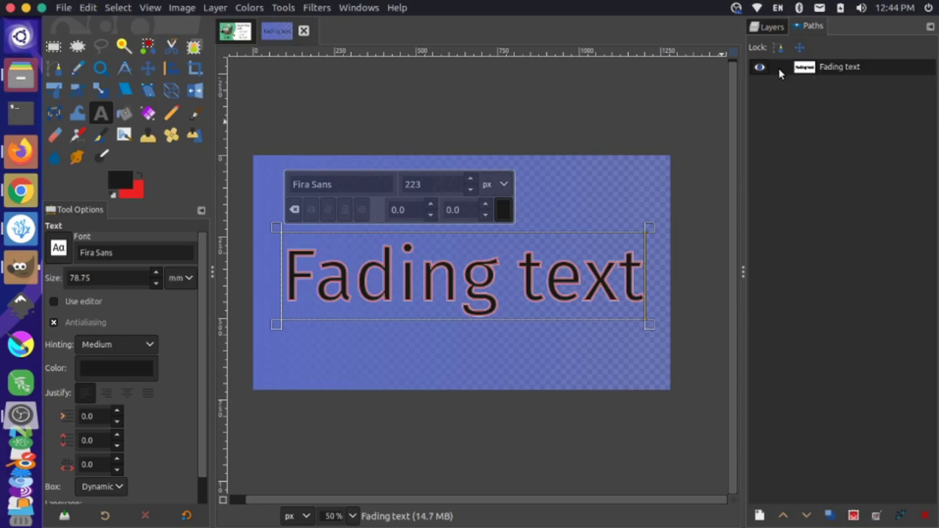
click(760, 68)
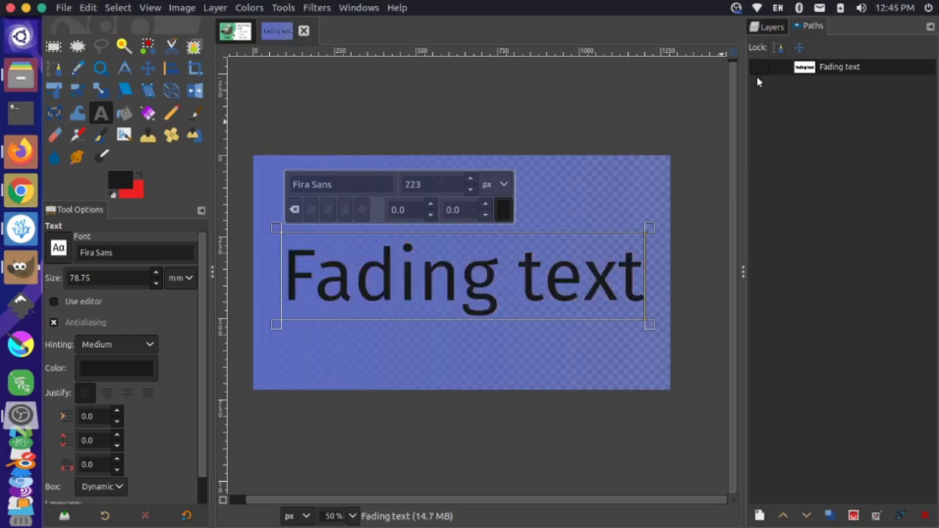
click(758, 69)
click(759, 31)
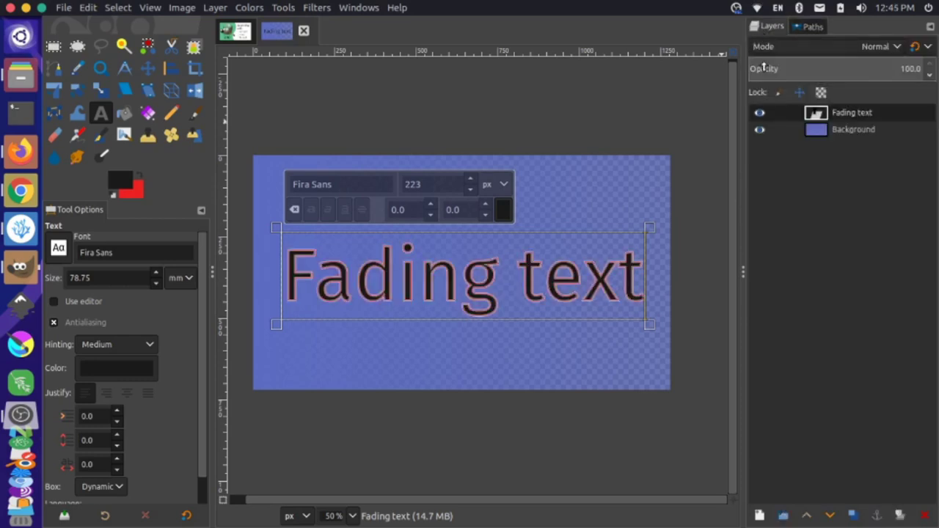
click(760, 113)
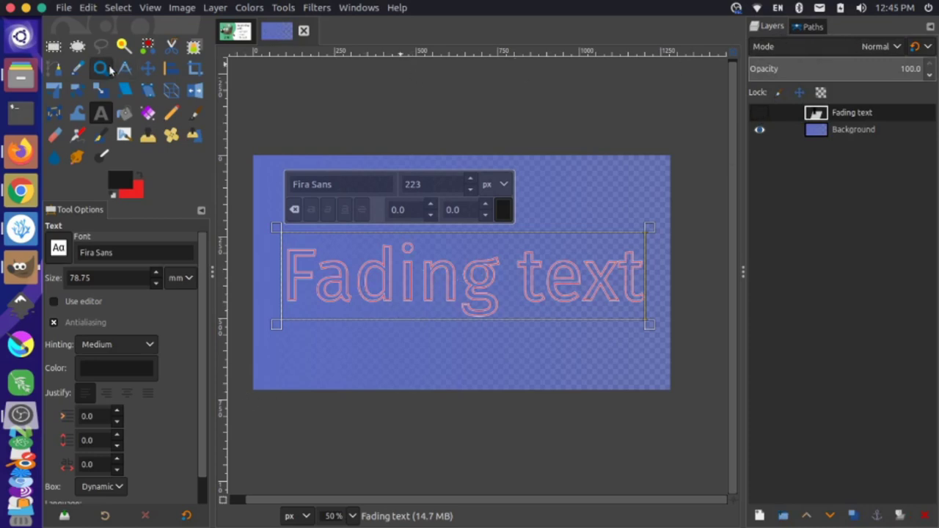
- Pick the text outline path with the Paths tool and convert it to a selection
click(56, 70)
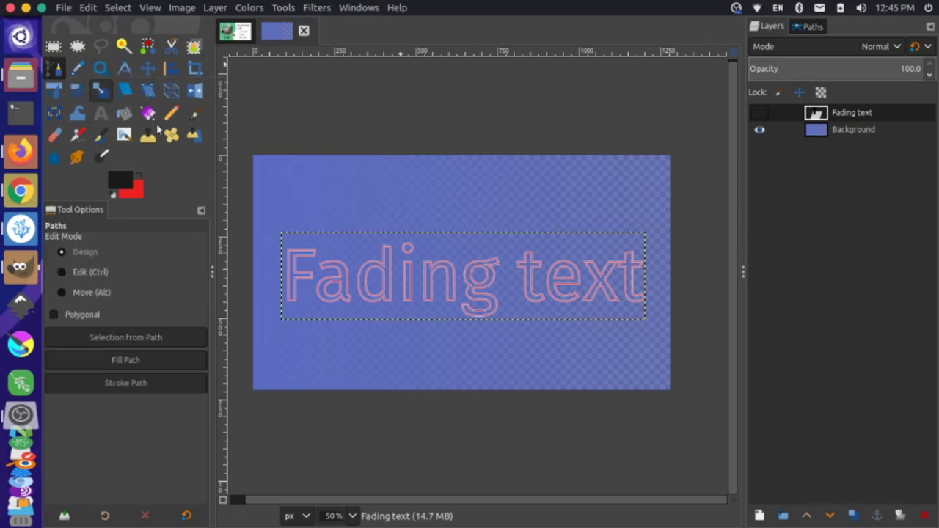
click(367, 267)
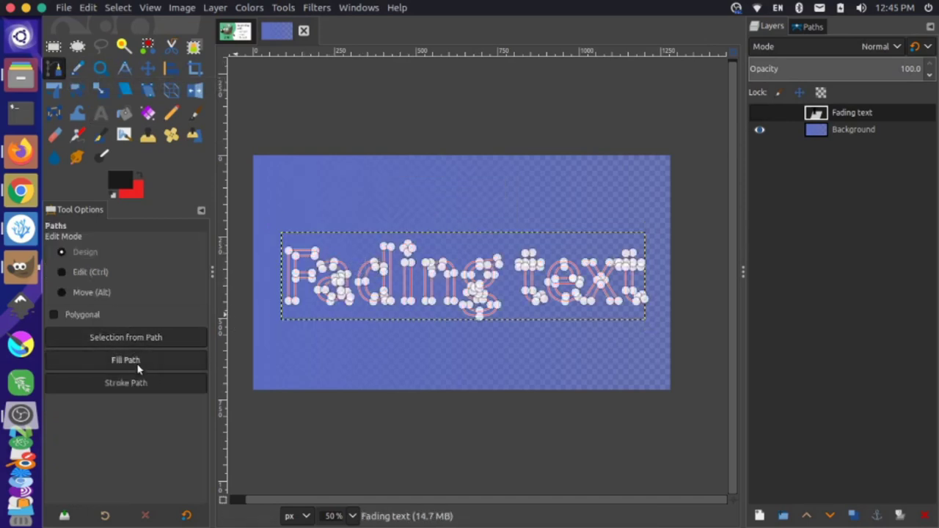
click(138, 342)
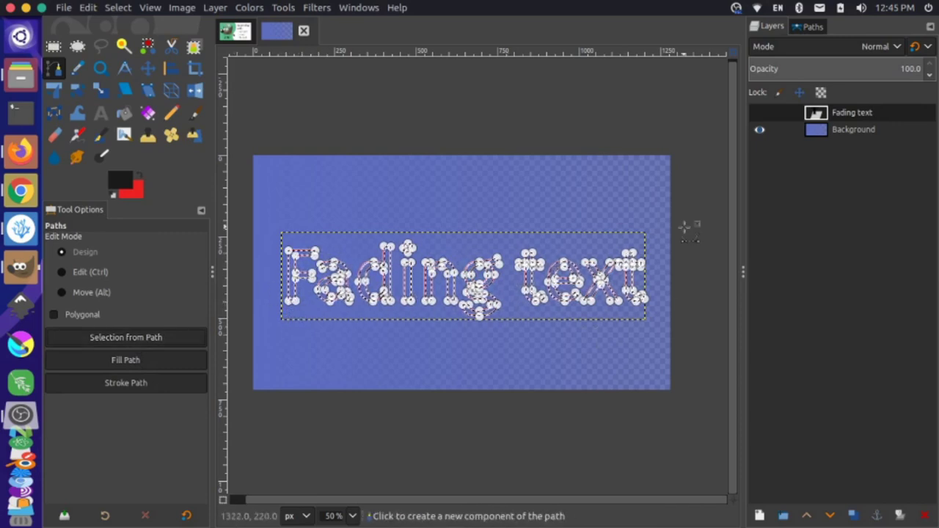
- On the Background layer, cut the letter-shaped selection with Ctrl+X and paste it back with Ctrl+V
click(843, 133)
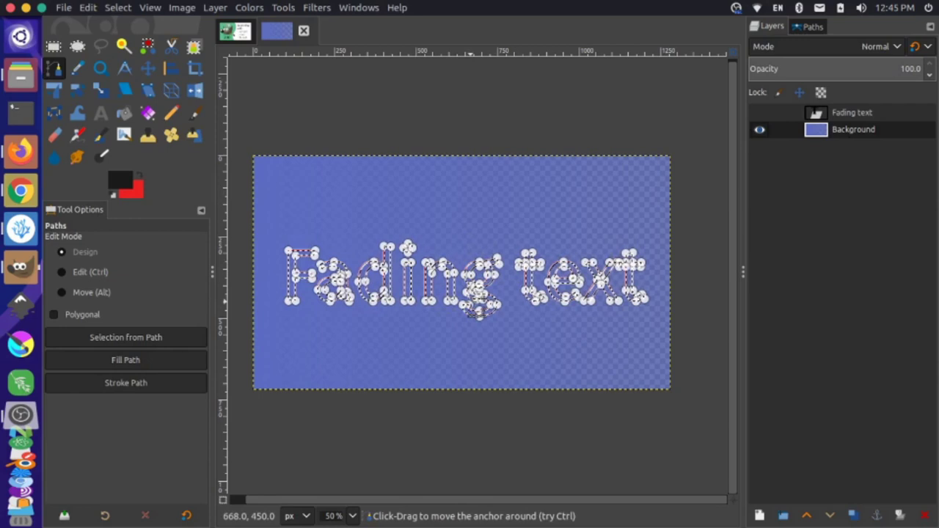
key(ctrl+x)
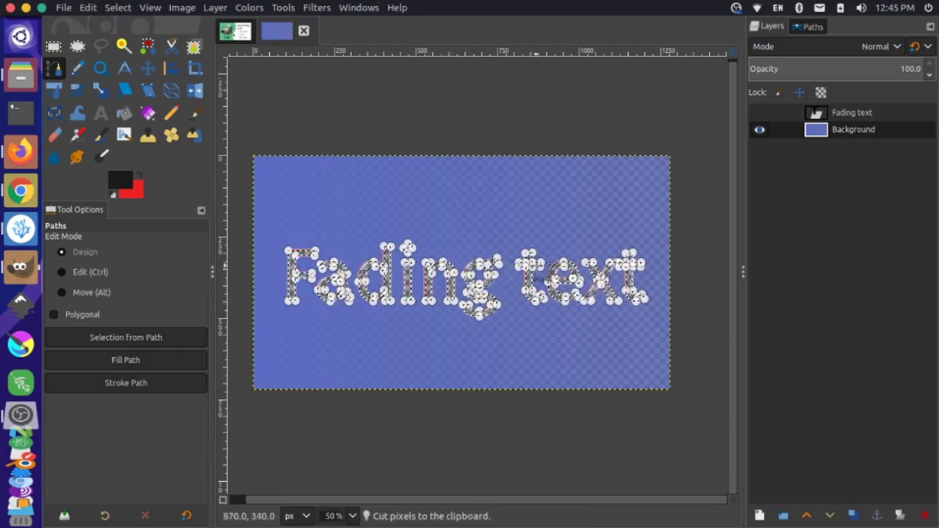
scroll(580, 307, up, 3)
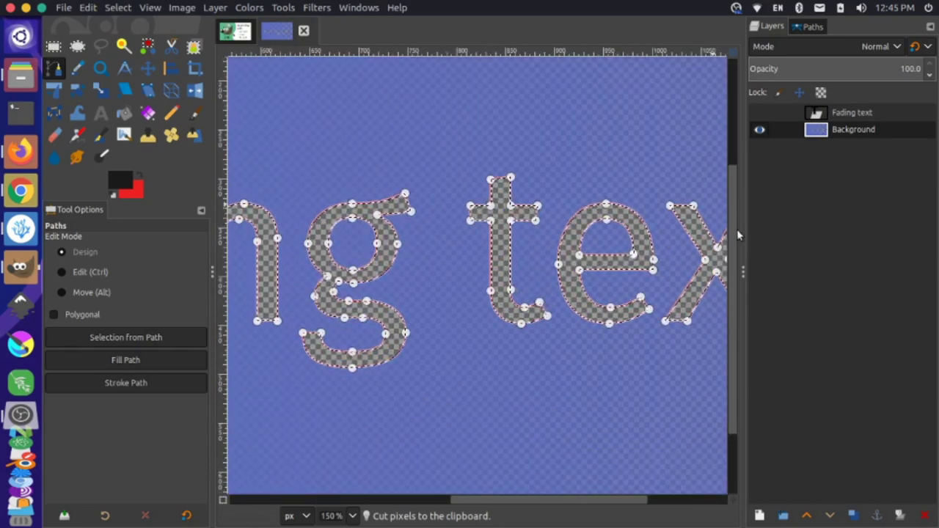
key(ctrl+v)
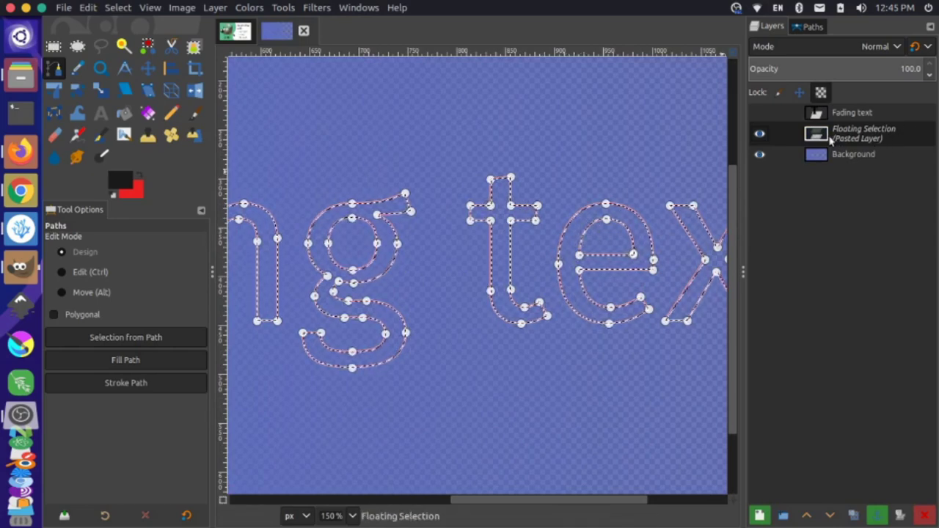
- Turn the floating selection into a new Pasted Layer and hide the Background layer
right_click(837, 138)
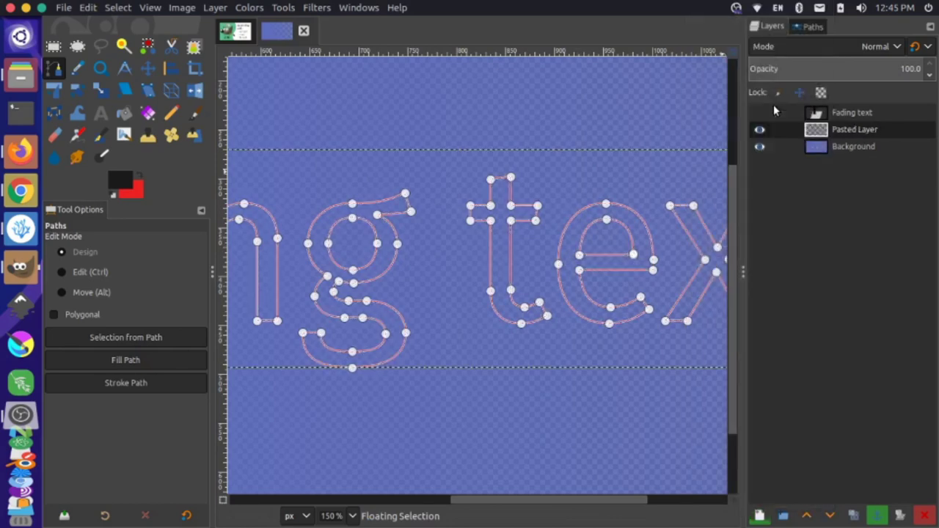
click(773, 104)
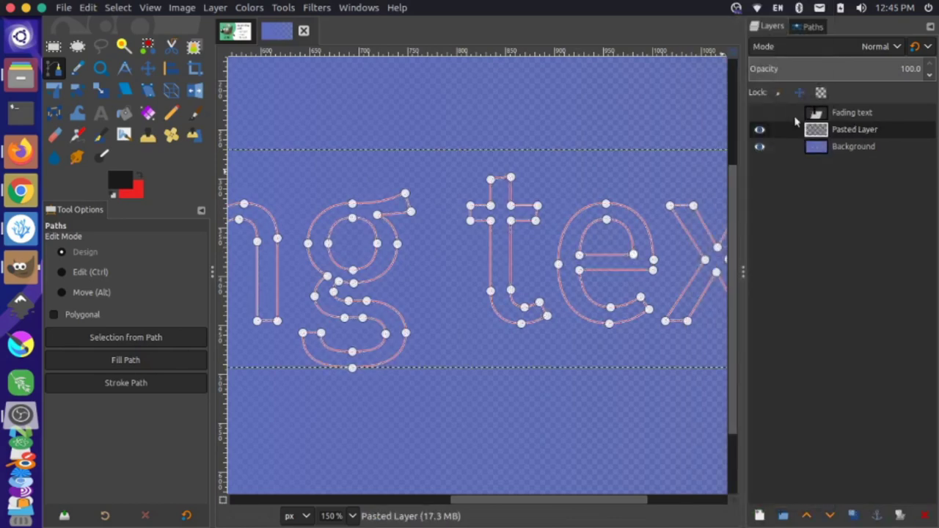
click(759, 147)
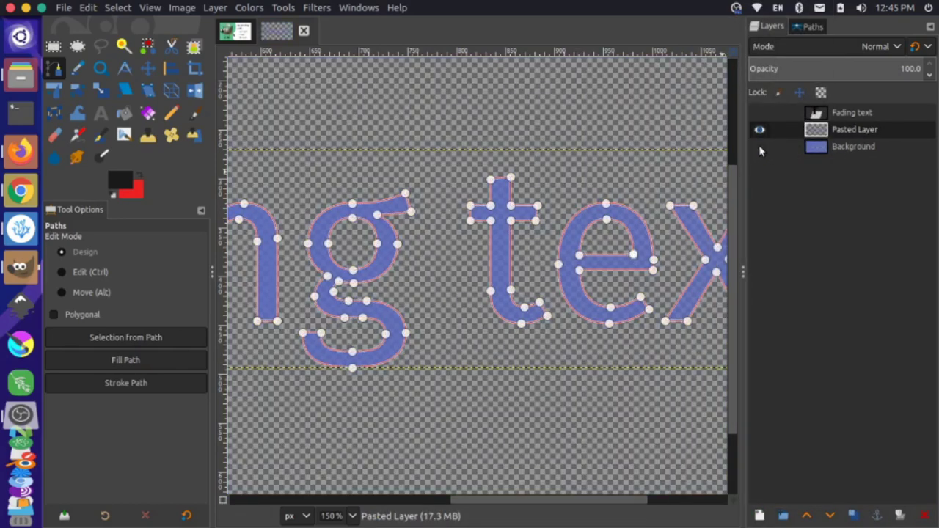
- Switch to the Move tool to leave path editing and zoom out to 50%
click(811, 27)
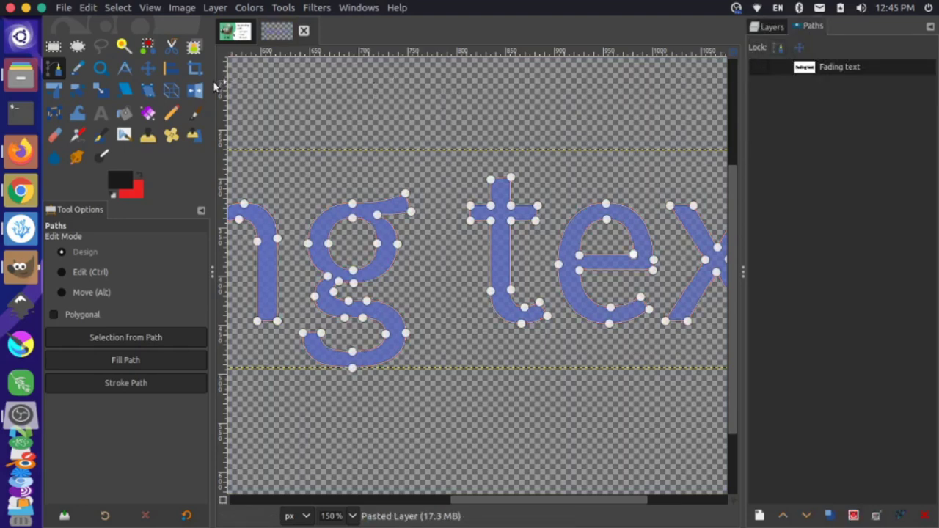
click(147, 68)
scroll(456, 282, down, 3)
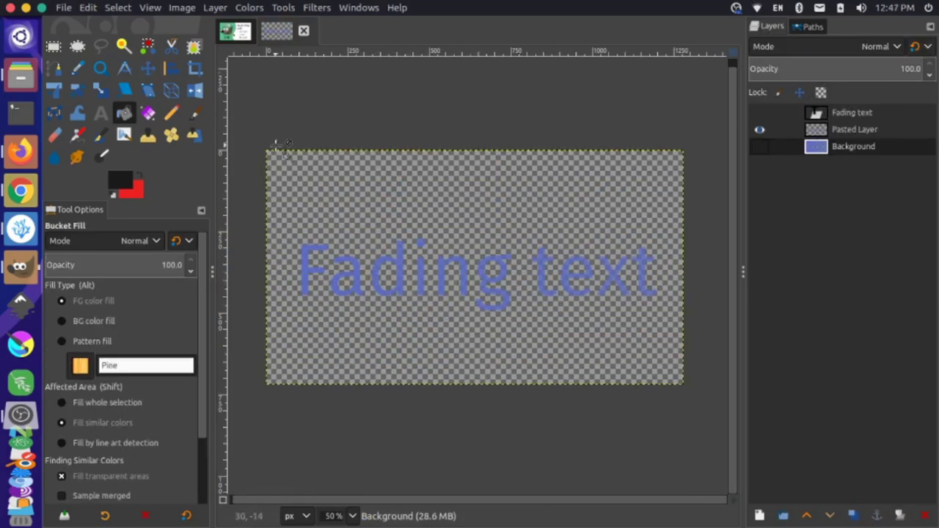
- Rectangle-select the 'Fading text', copy it, trial-paste it into the banner, then undo
click(53, 46)
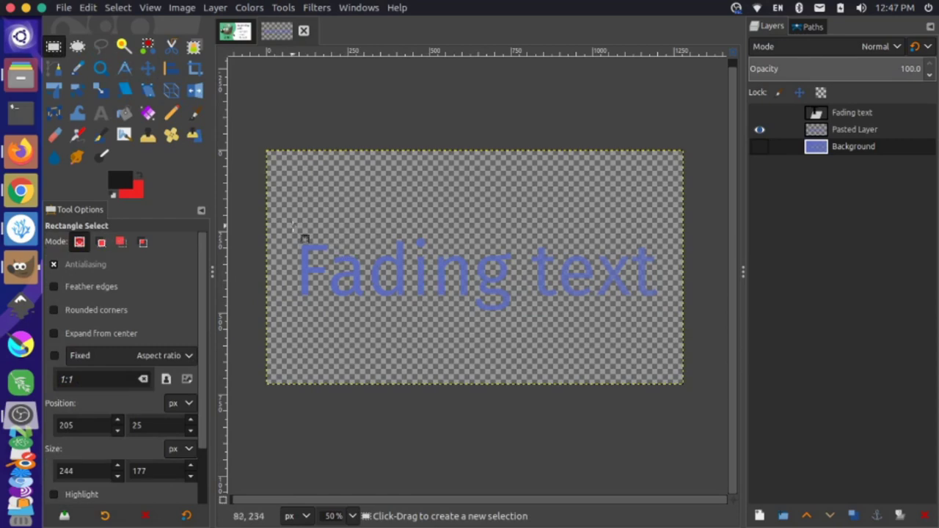
drag(290, 225, 665, 320)
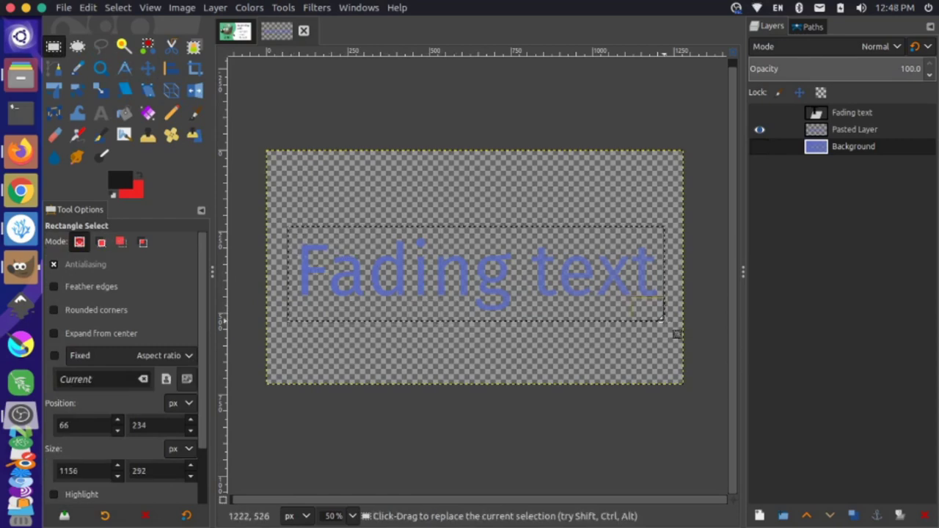
key(ctrl+c)
click(235, 38)
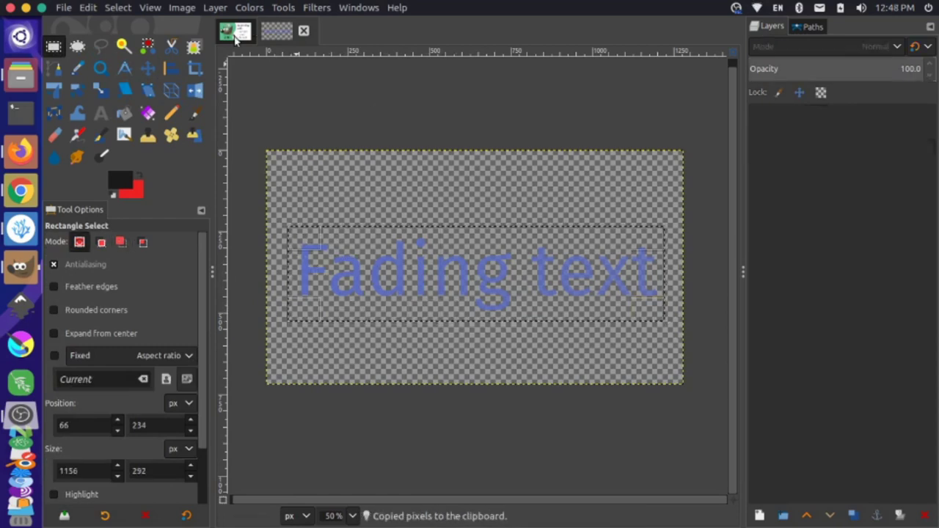
key(ctrl+v)
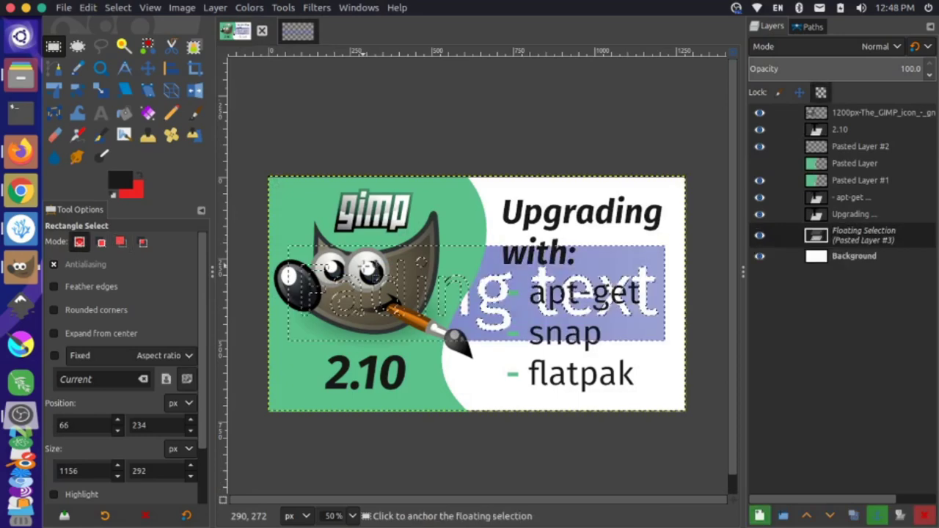
key(ctrl+z)
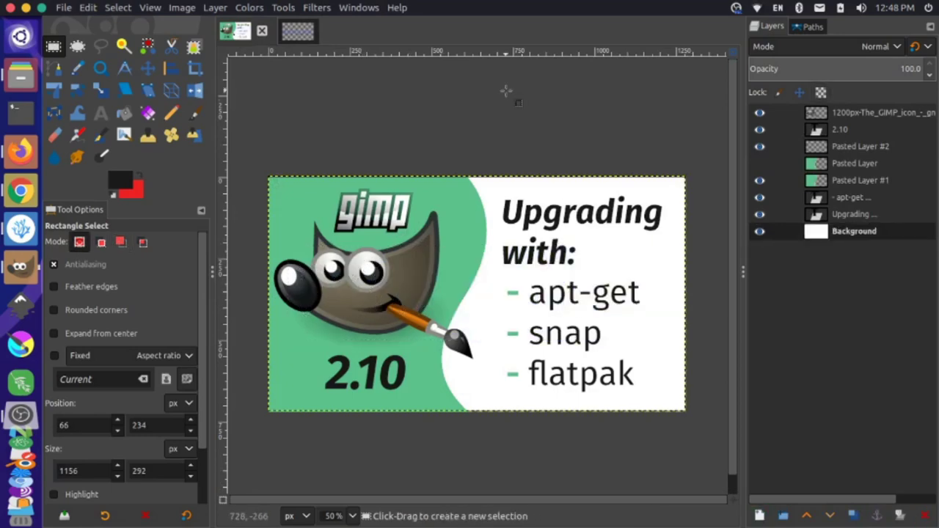
- Copy the selection from Pasted Layer and paste the faded text over the GIMP 2.10 banner
click(293, 31)
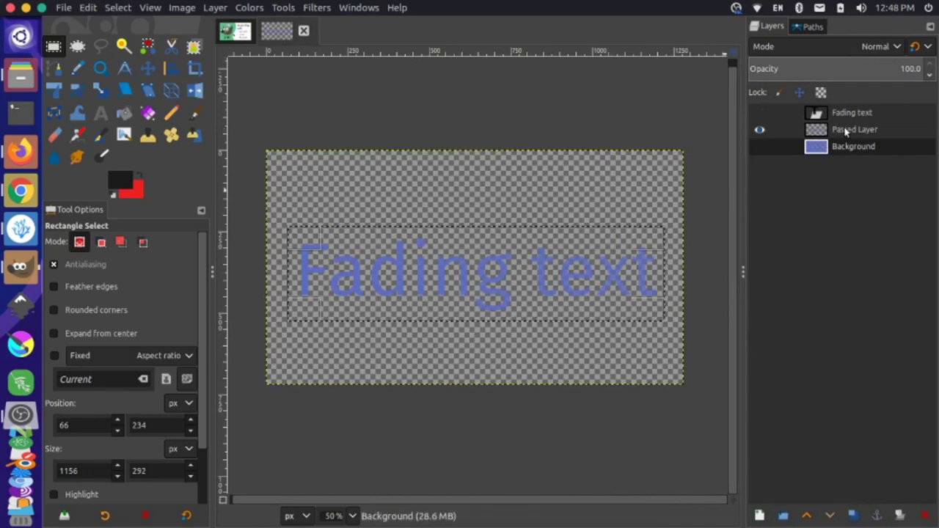
click(846, 132)
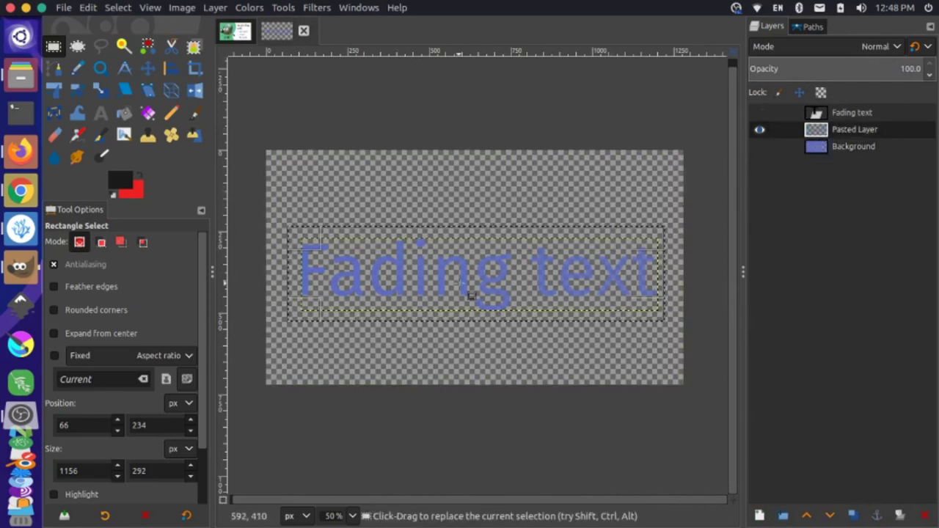
key(ctrl+c)
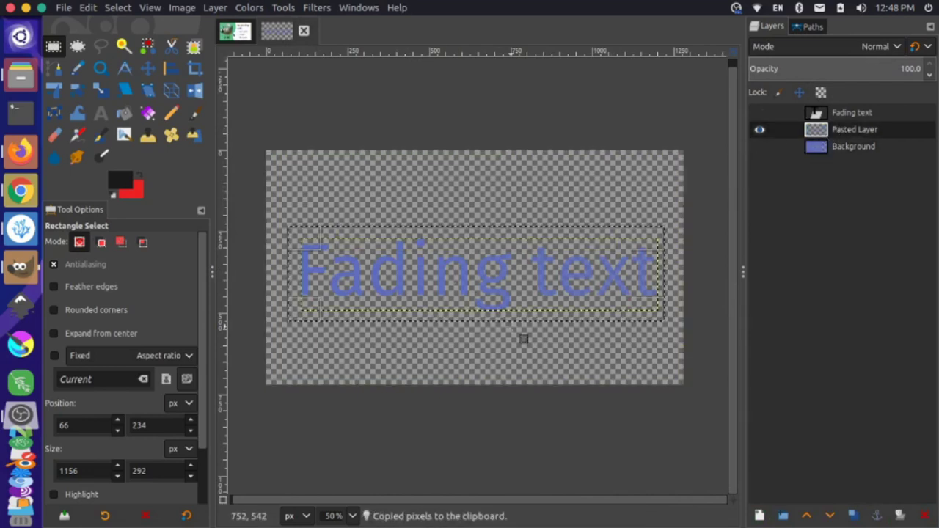
click(236, 32)
key(ctrl+v)
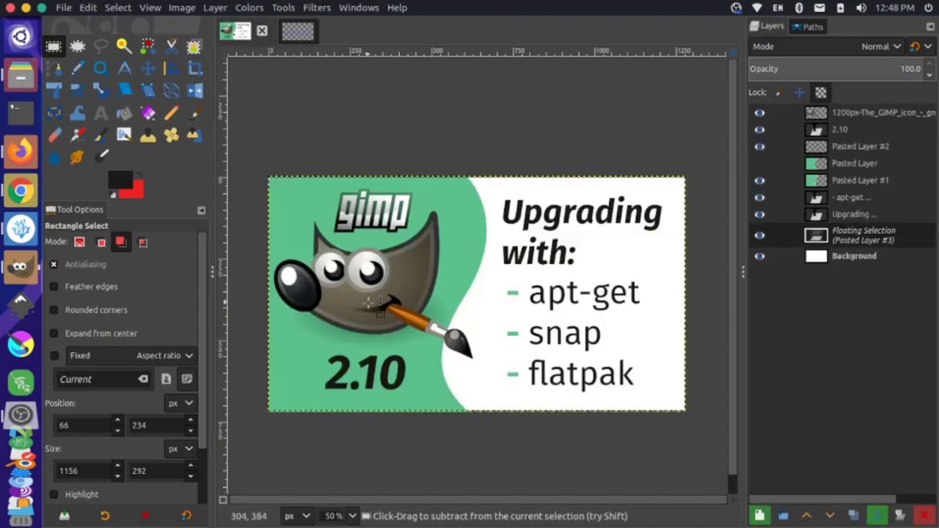
right_click(858, 220)
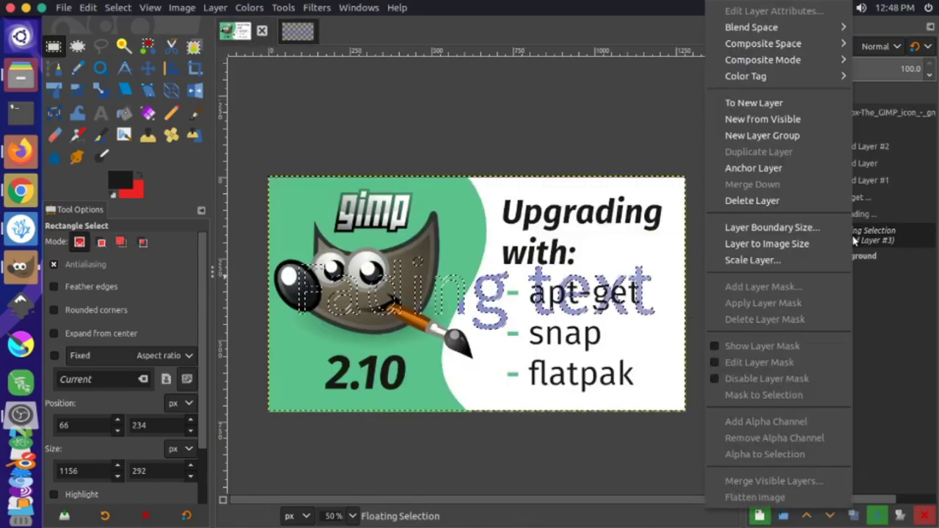
- Turn the floating selection into Pasted Layer #3 and move it to the top of the stack
click(770, 109)
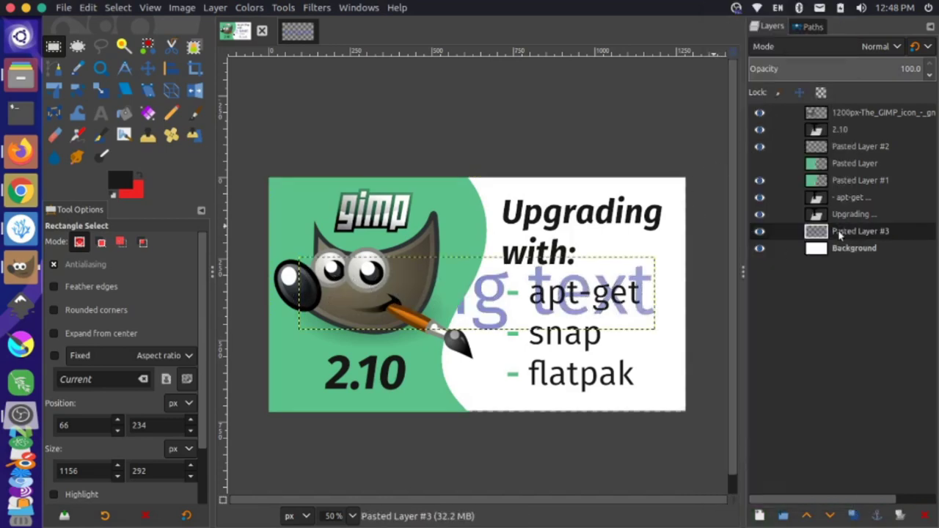
drag(837, 196, 834, 110)
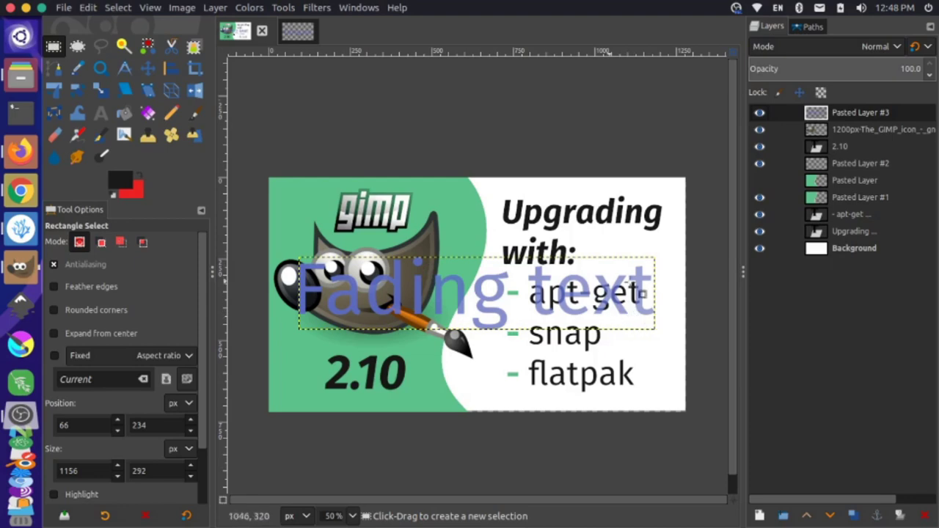
scroll(432, 269, up, 3)
scroll(370, 295, down, 3)
scroll(370, 294, left, 3)
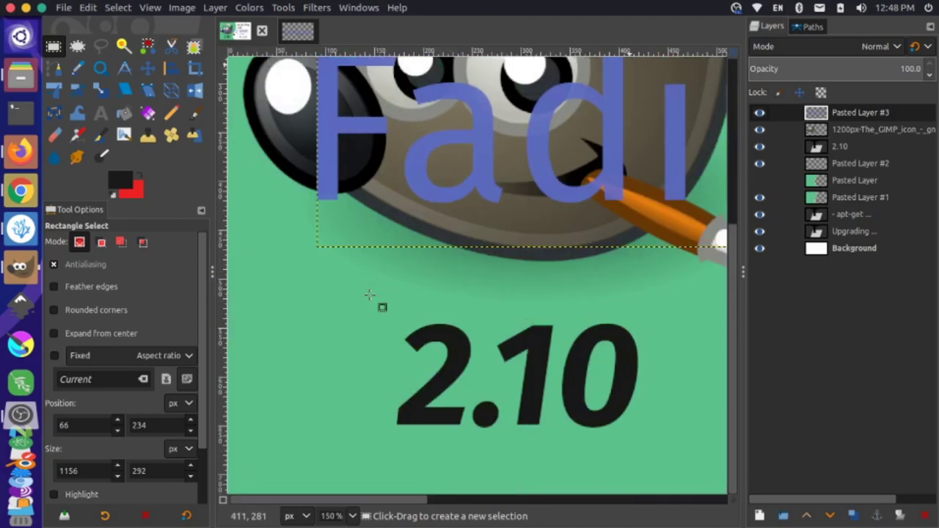
scroll(370, 295, up, 3)
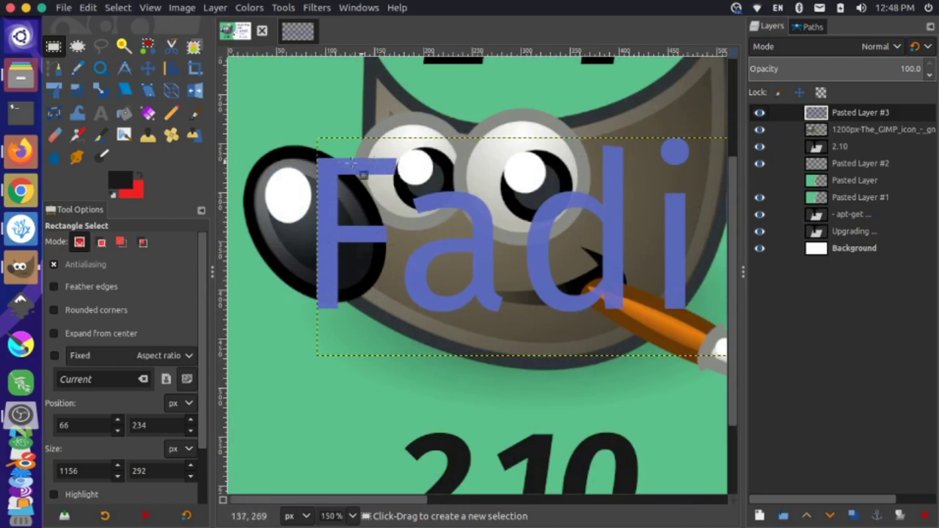
scroll(411, 265, right, 15)
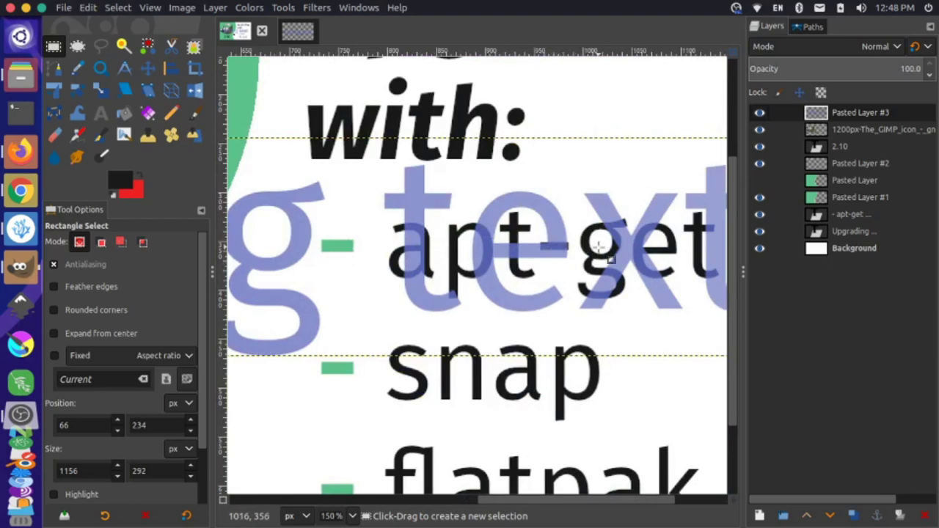
scroll(578, 284, down, 2)
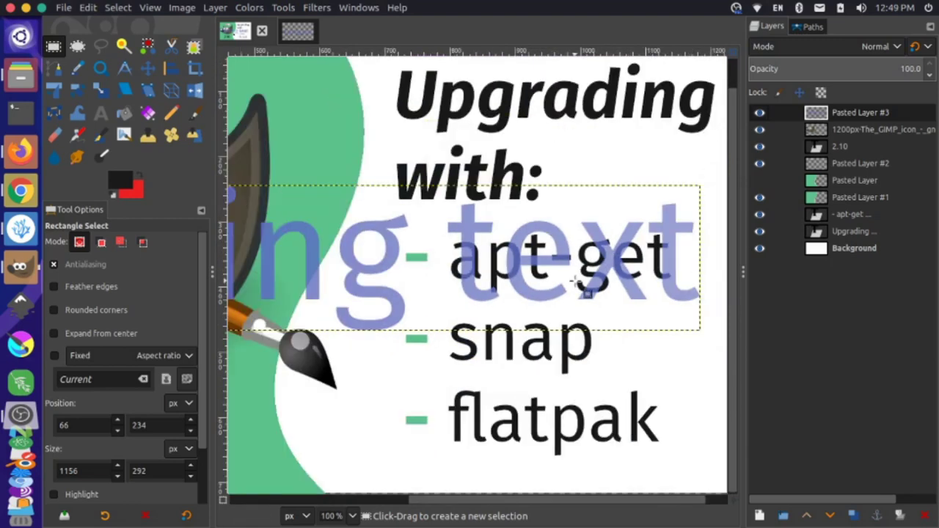
scroll(379, 288, left, 3)
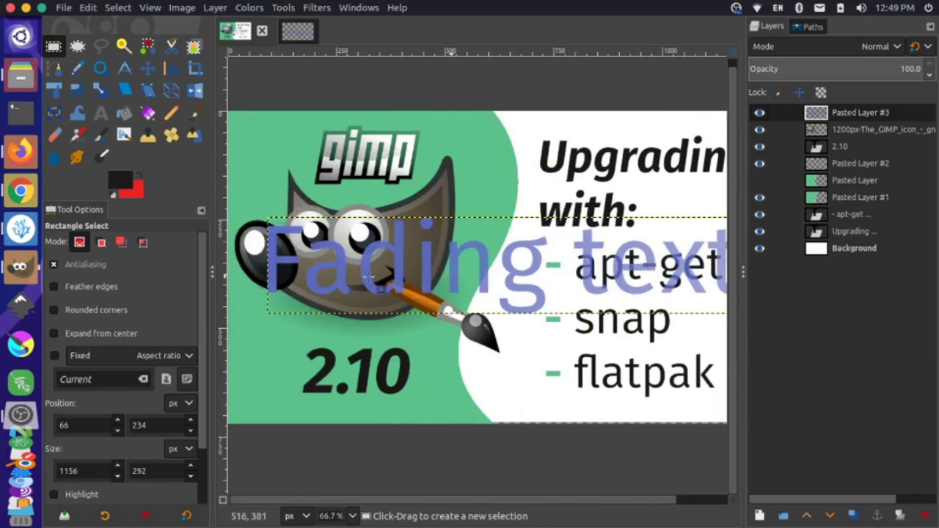
- Move Pasted Layer #3 left so the faded 'ext' letters lie across the mascot's eyes
click(147, 69)
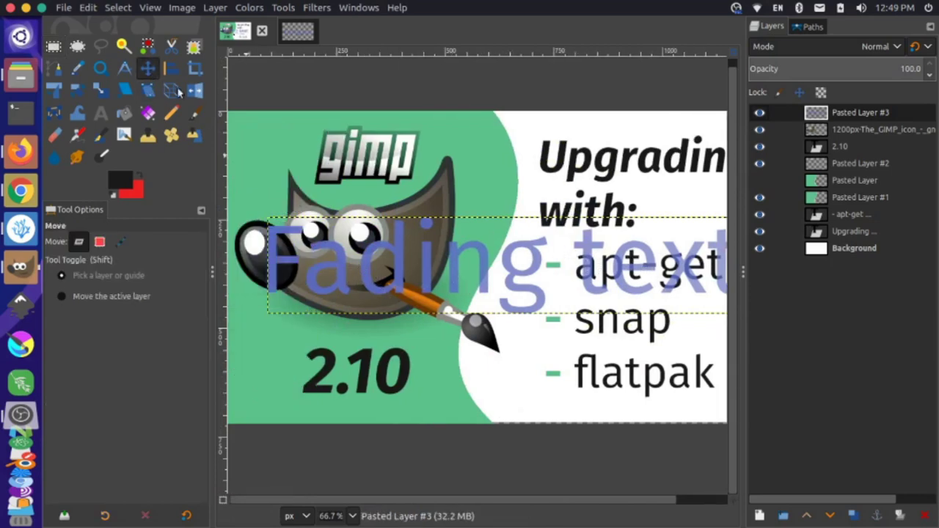
drag(412, 262, 38, 258)
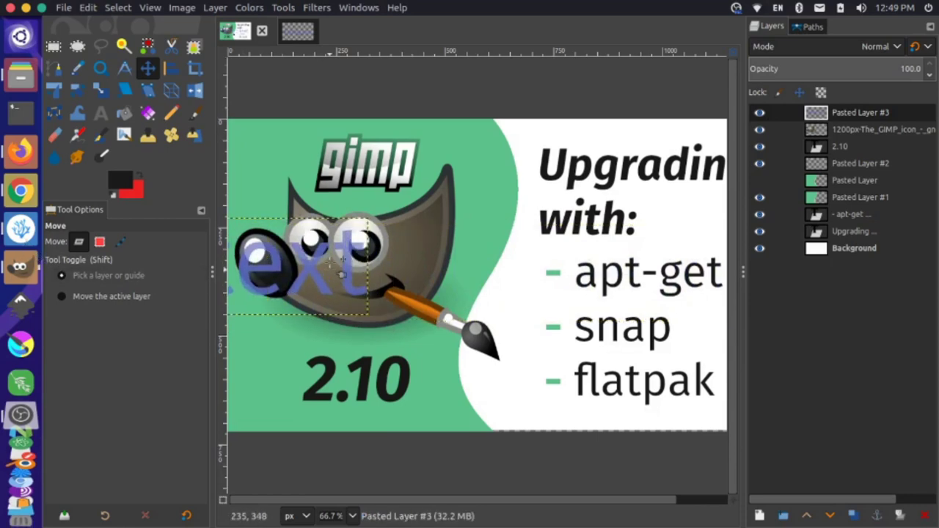
scroll(341, 273, up, 4)
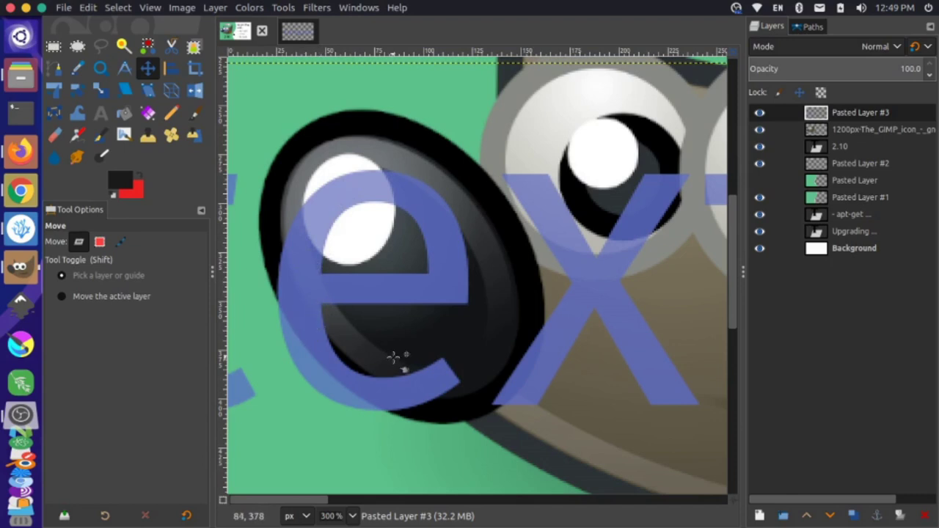
ctrl+scroll(394, 358, down, 4)
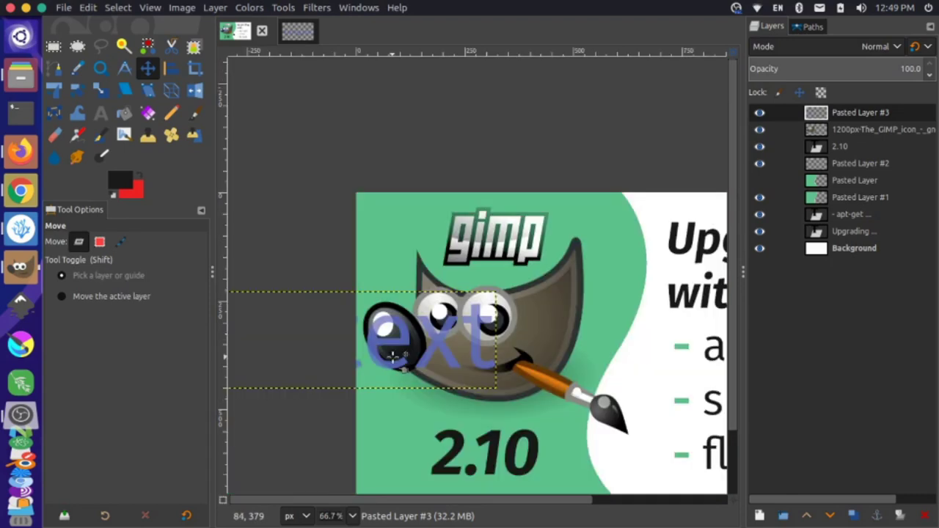